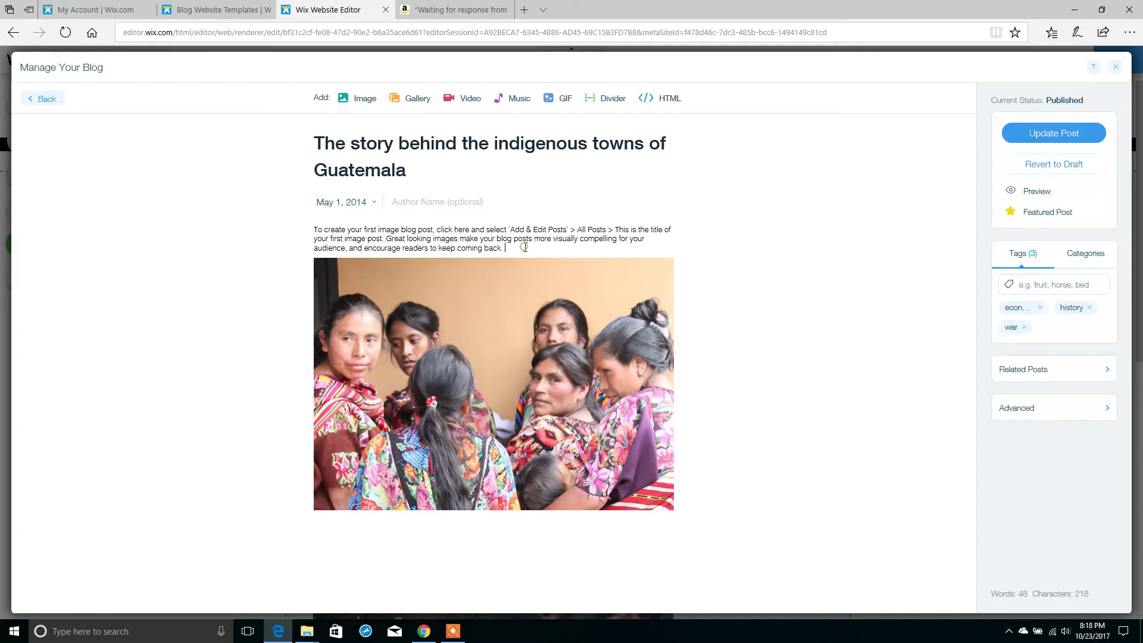
Step: Add a new line 'THis is a great product to buy. Buy it here!' below the intro and select 'here!'
key(Return)
key(Return)
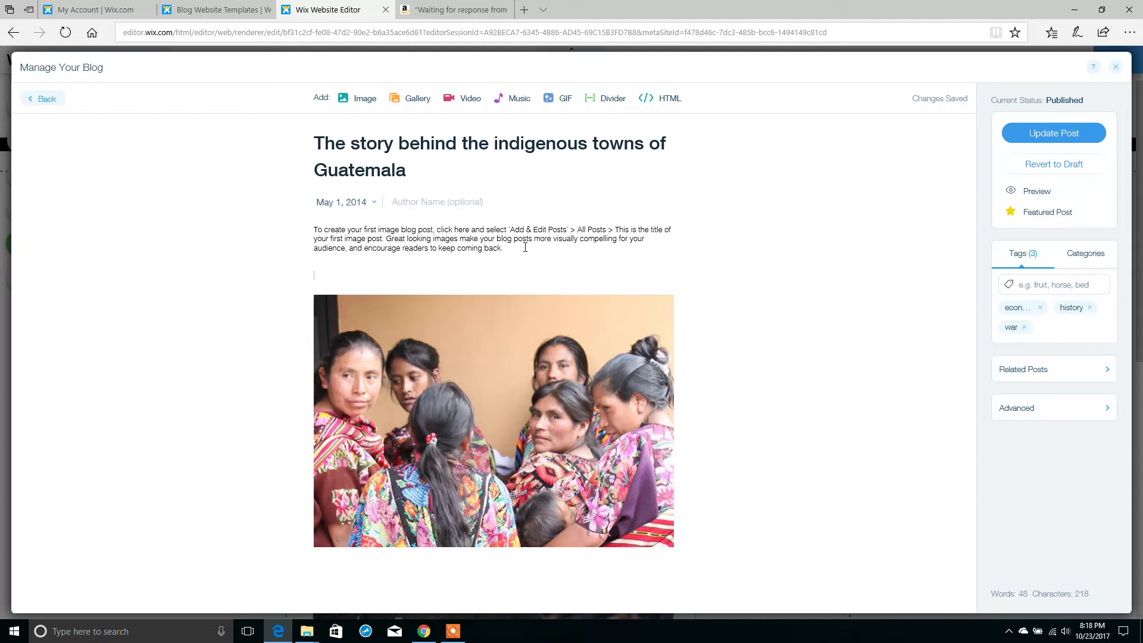
text(THis is a great product to buy. Buy it here)
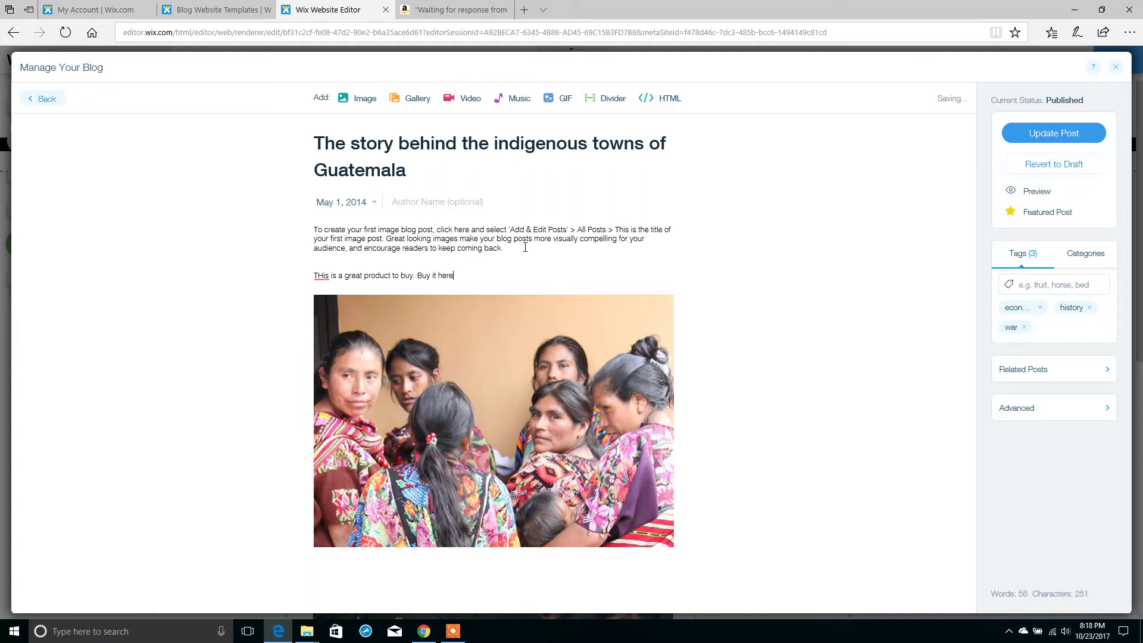
key(shift+Left)
key(shift+Left)
key(shift+Left)
key(shift+Left)
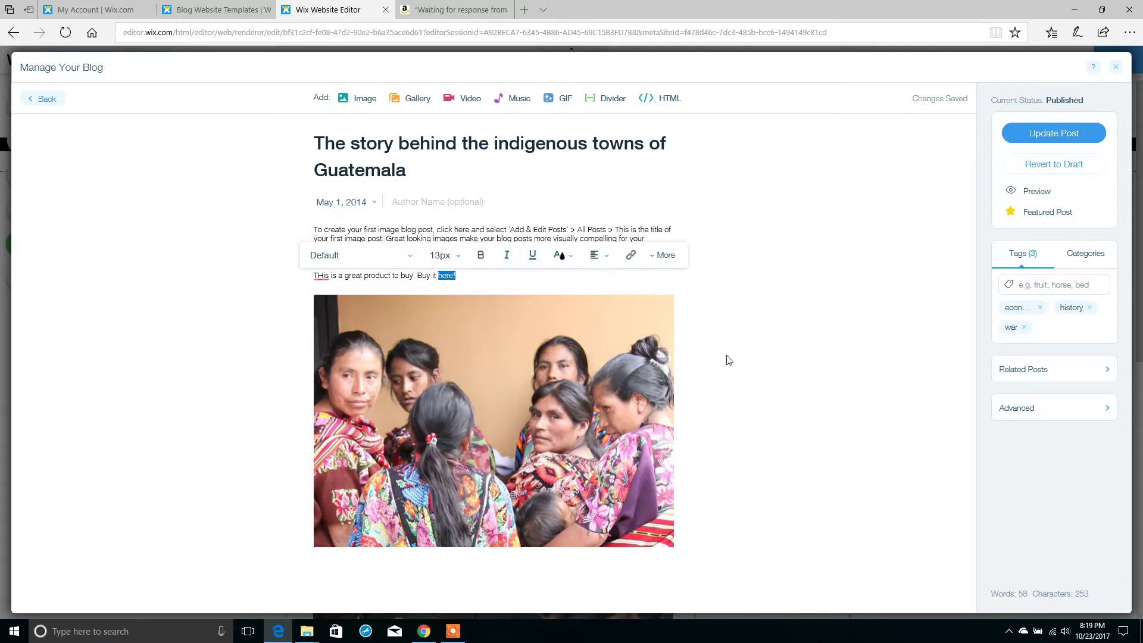
click(467, 10)
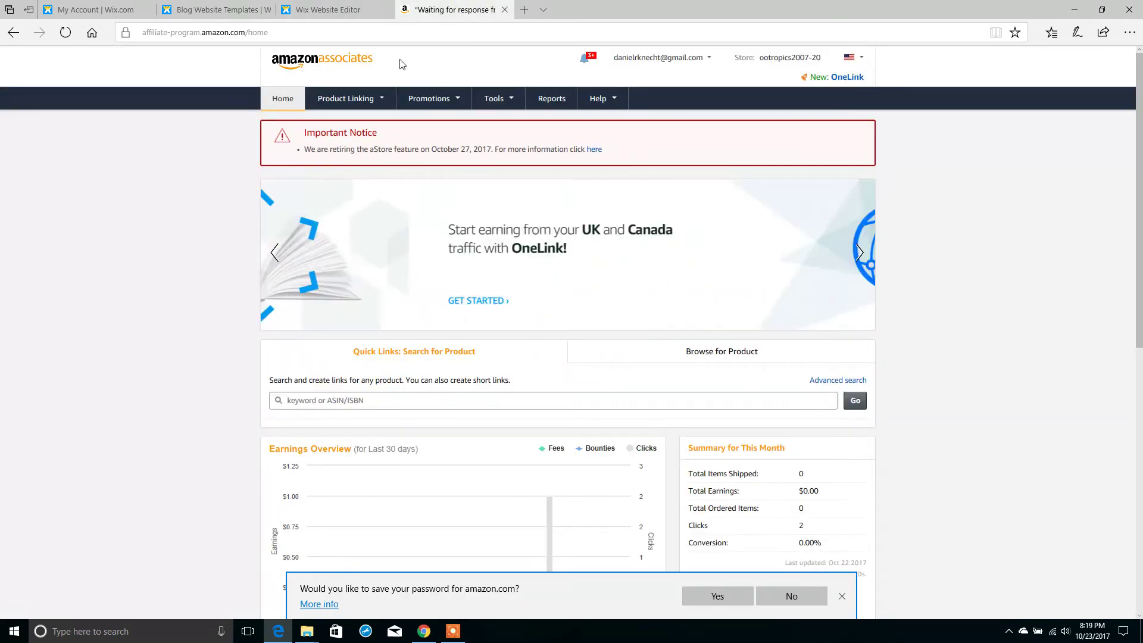
Step: Search Amazon Associates products for 'Book on Safety'
click(372, 399)
scroll(805, 364, down, 1)
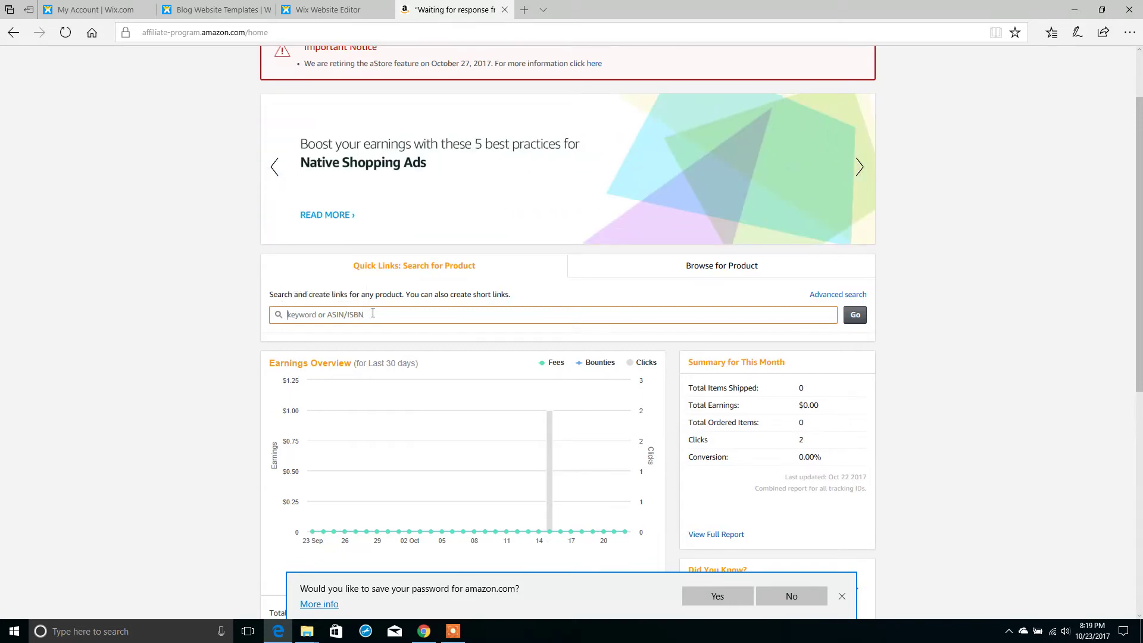
text(Book)
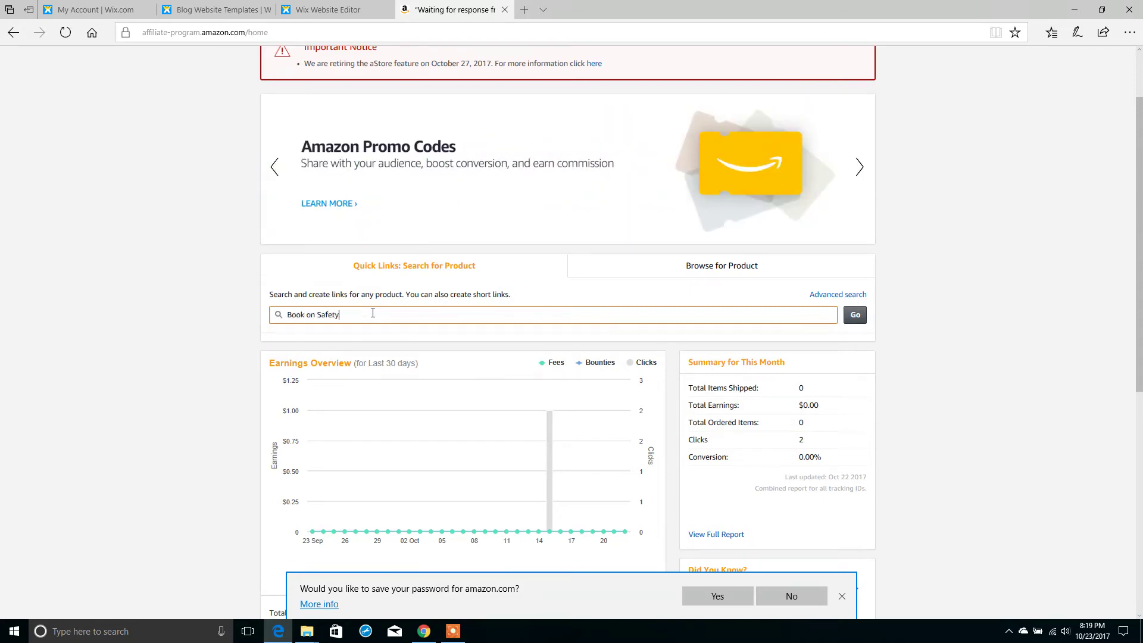
text( on Safety)
key(Return)
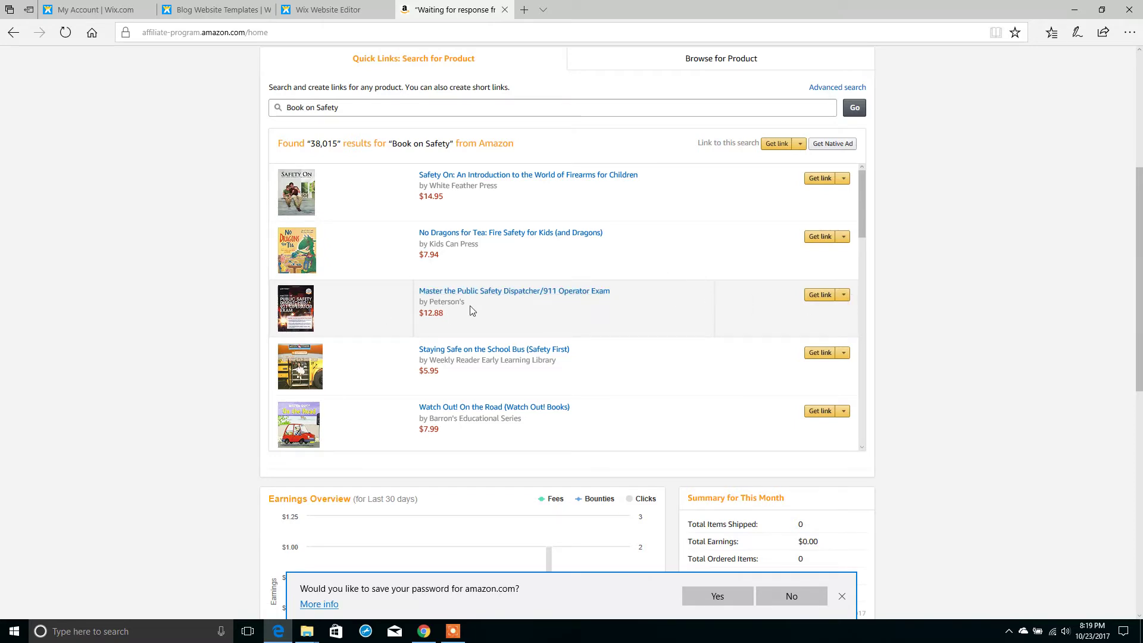
Step: Copy the text link for the 911 Operator Exam book and return to Wix
click(846, 296)
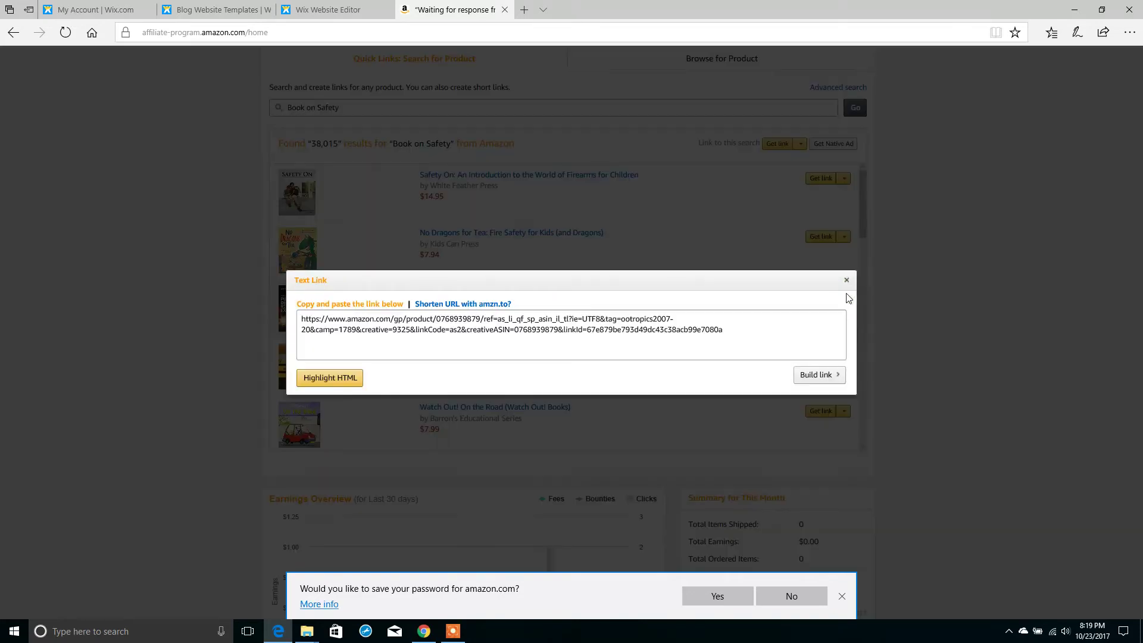
click(337, 381)
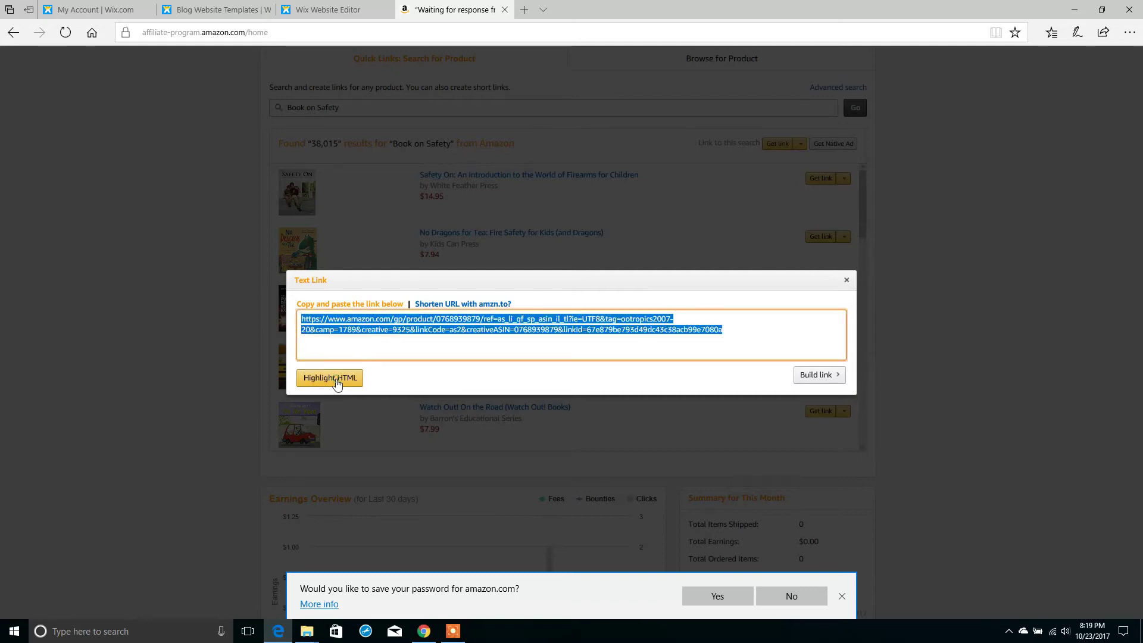
right_click(444, 335)
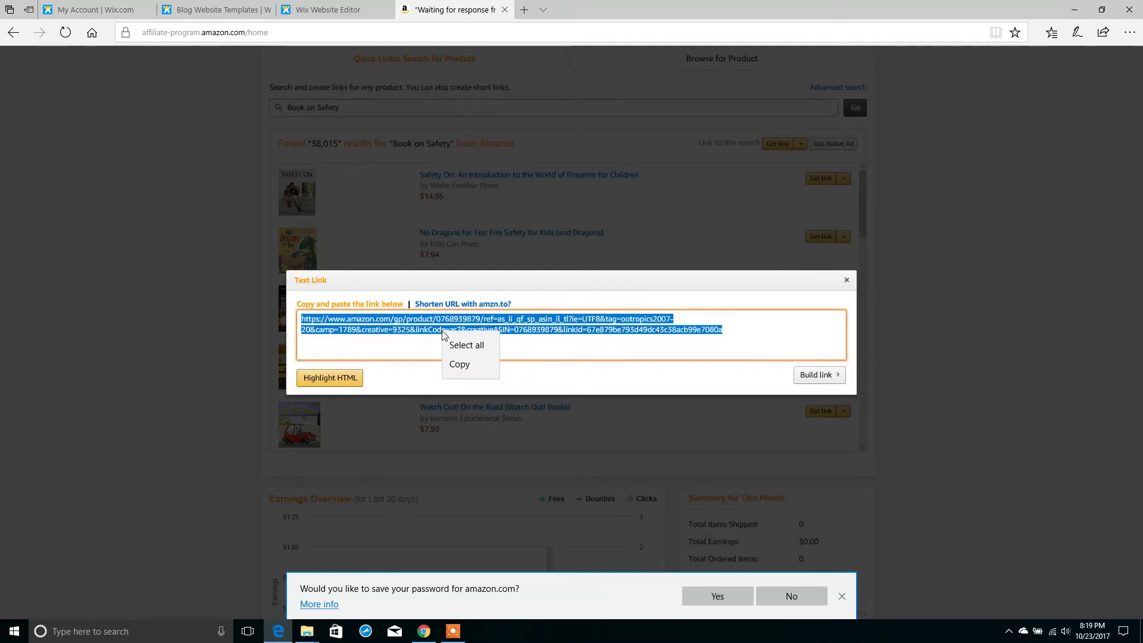
click(459, 365)
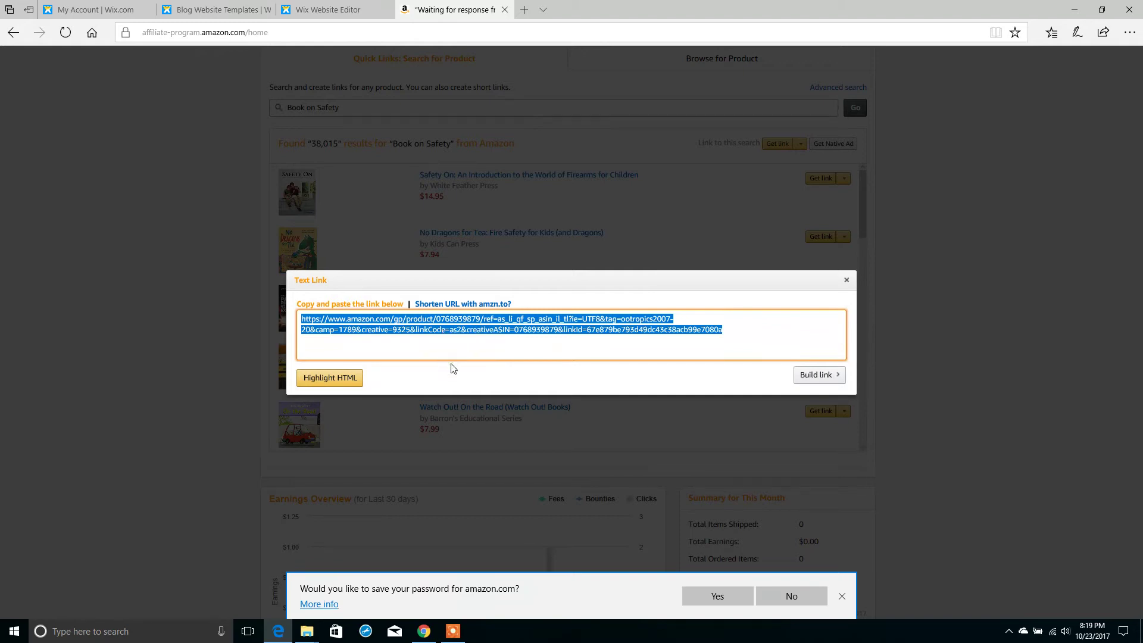
click(321, 12)
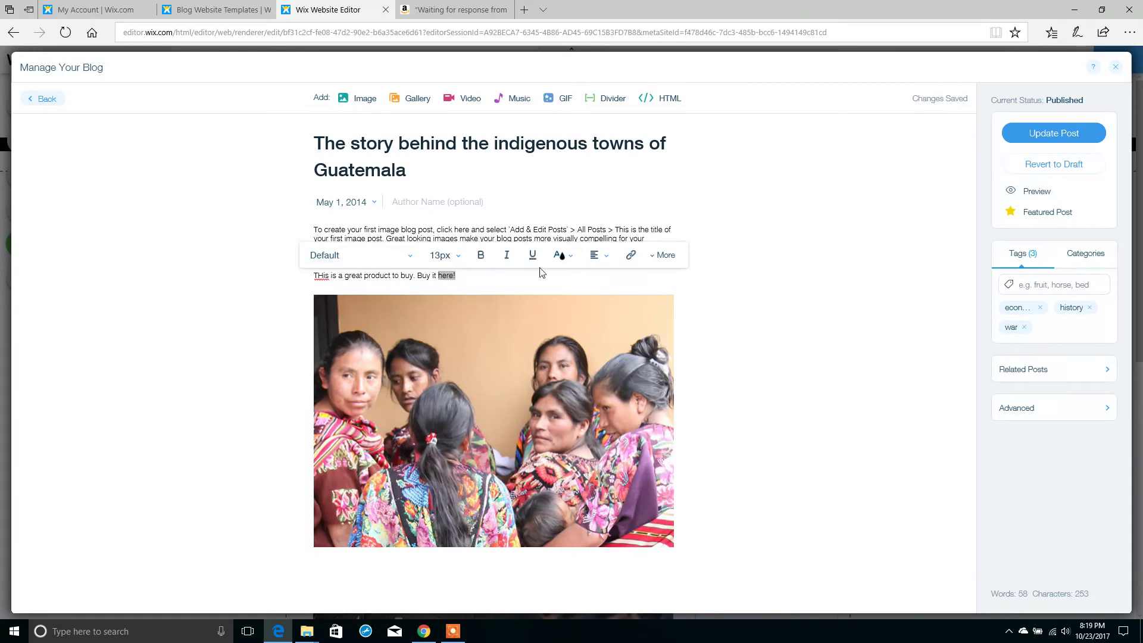
Step: Link 'here!' to the pasted Amazon affiliate web address, opening in a new window
click(467, 284)
drag(459, 275, 446, 277)
click(630, 257)
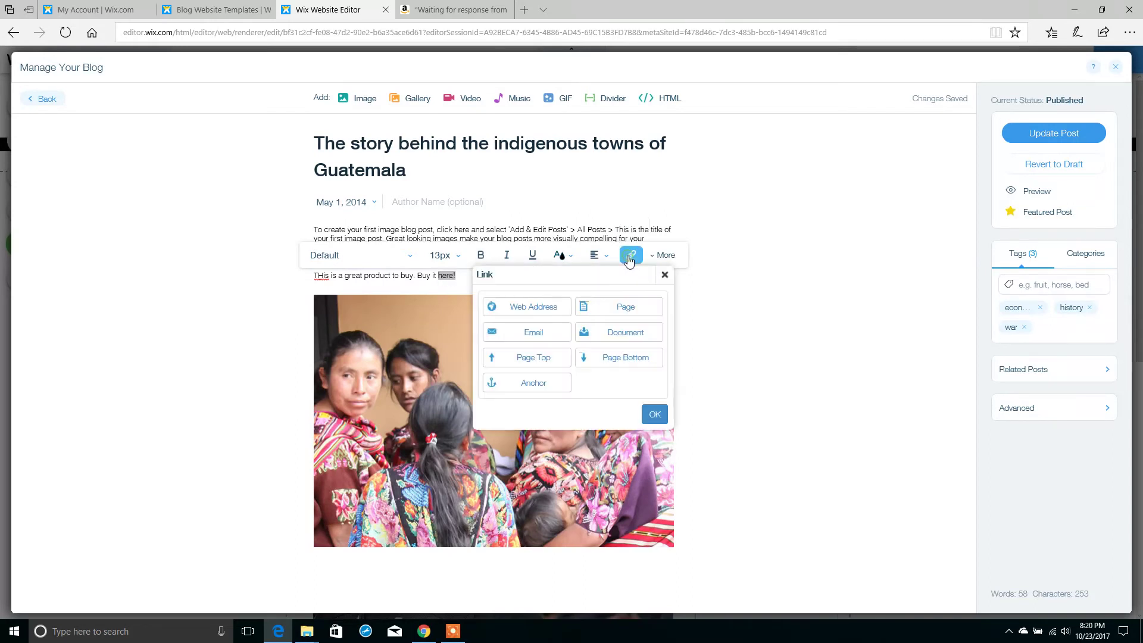
click(536, 308)
right_click(537, 337)
click(551, 371)
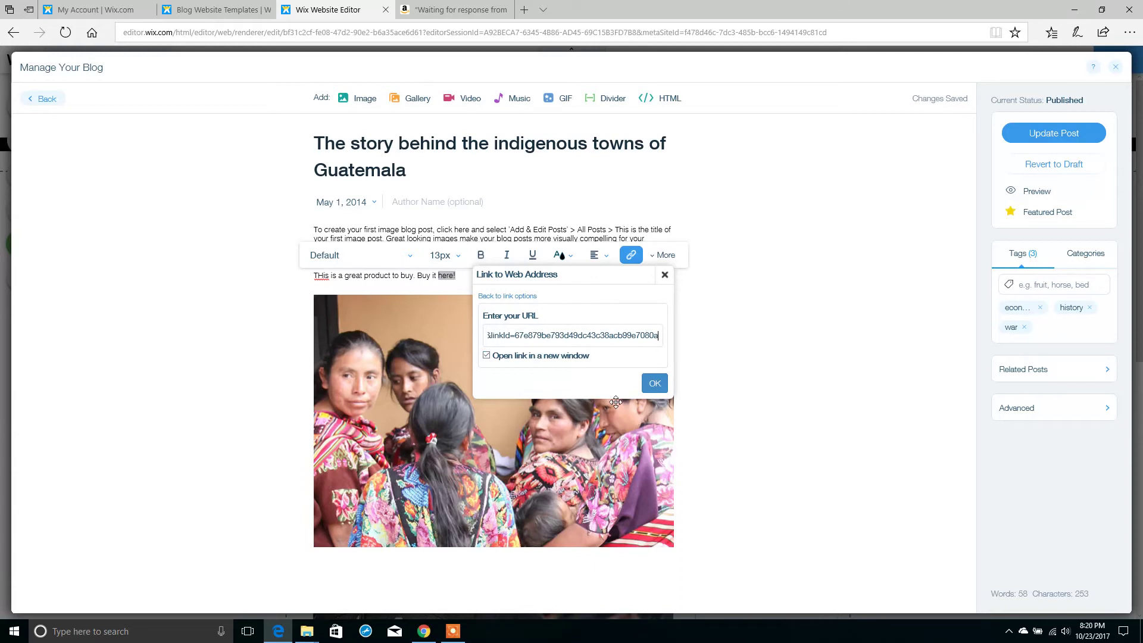
click(655, 383)
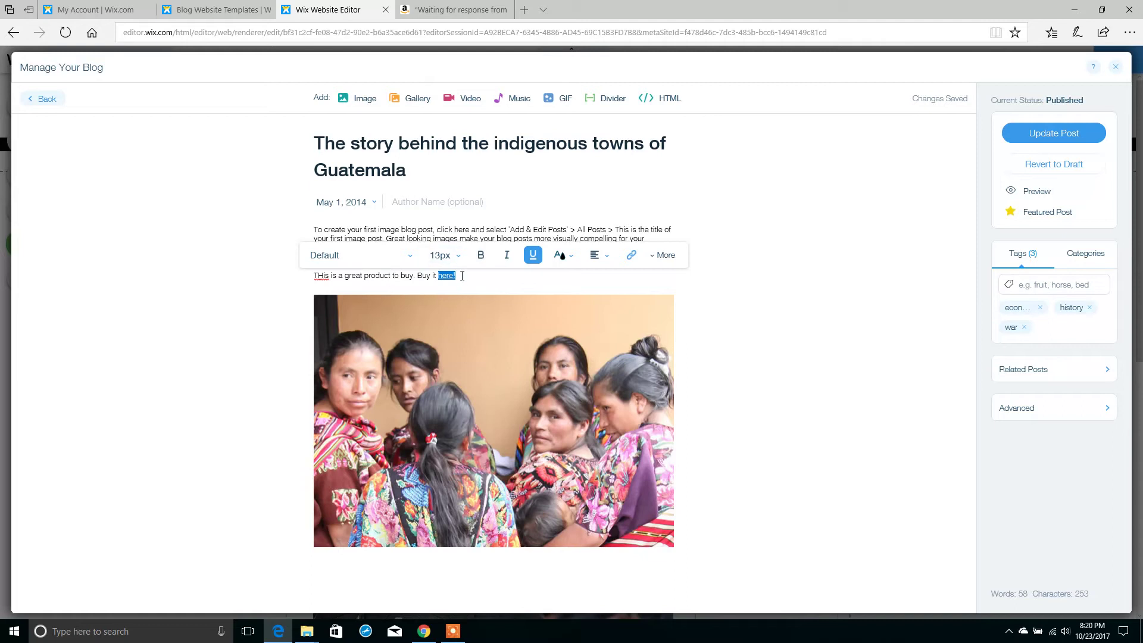
Step: Format the linked 'here!' as bold, blue text at 14px
click(481, 255)
click(560, 255)
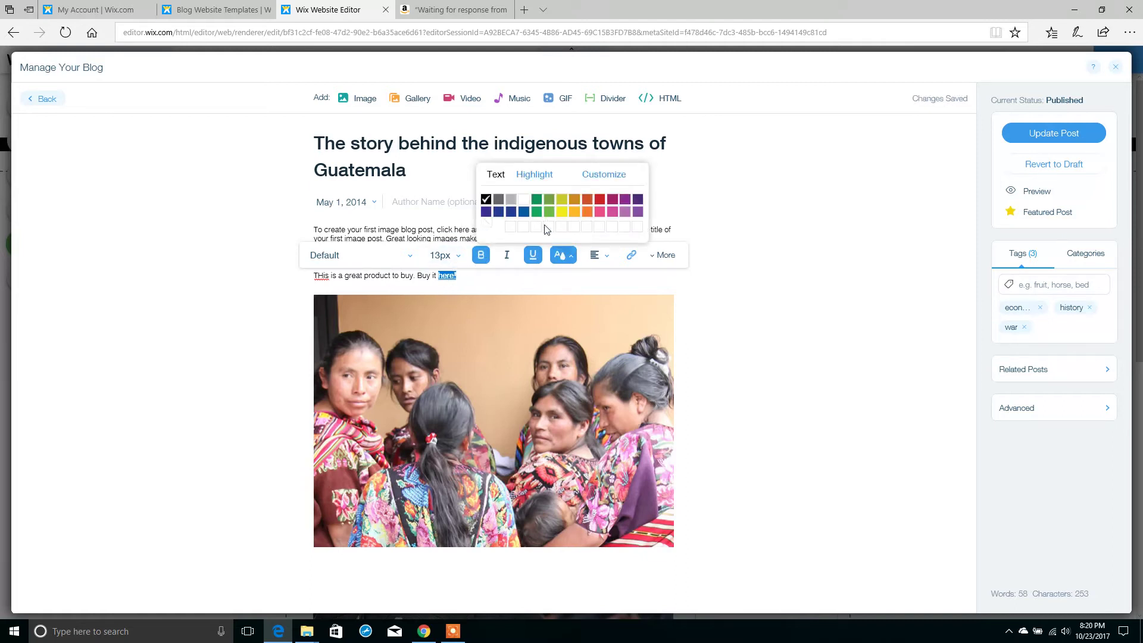
click(524, 213)
click(441, 255)
click(443, 228)
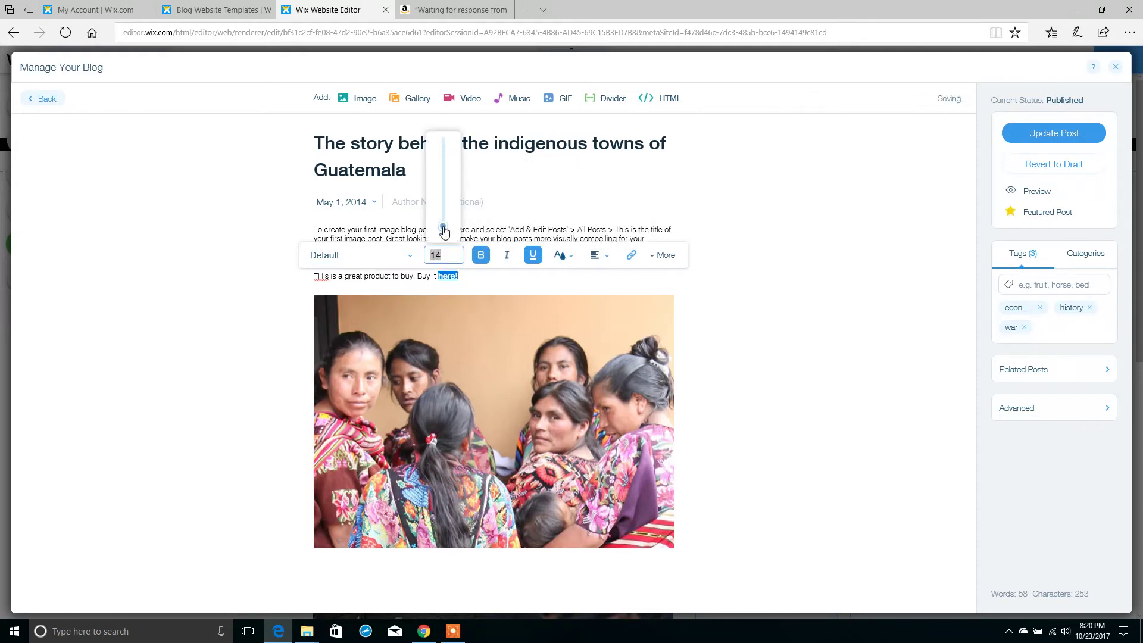
Step: Deselect the text and publish the updated post
click(636, 265)
click(629, 239)
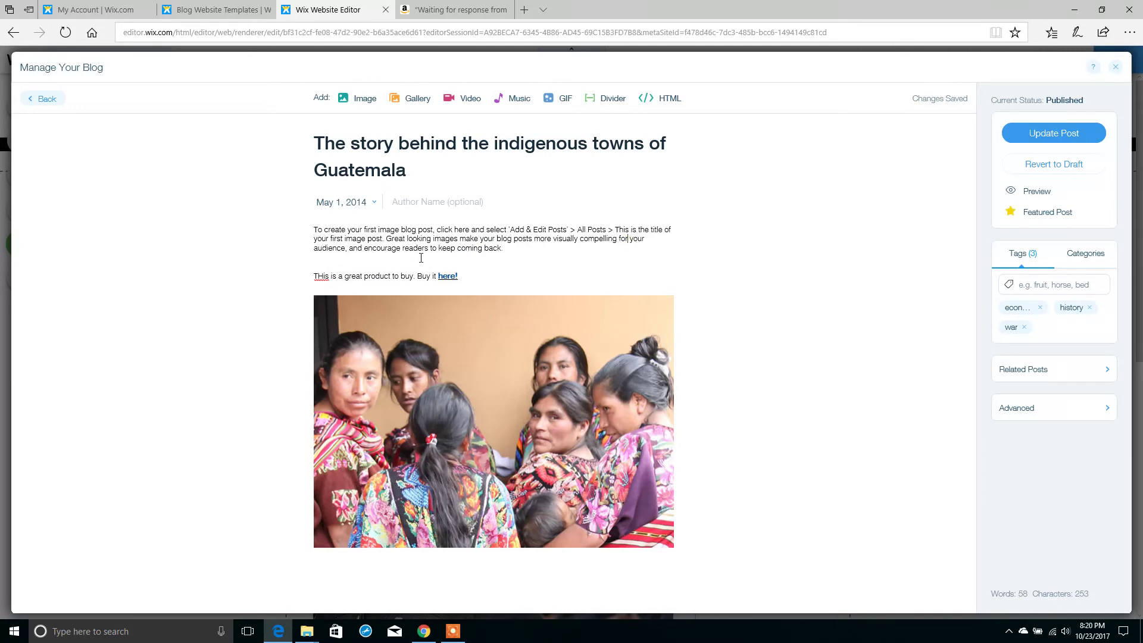
click(1053, 133)
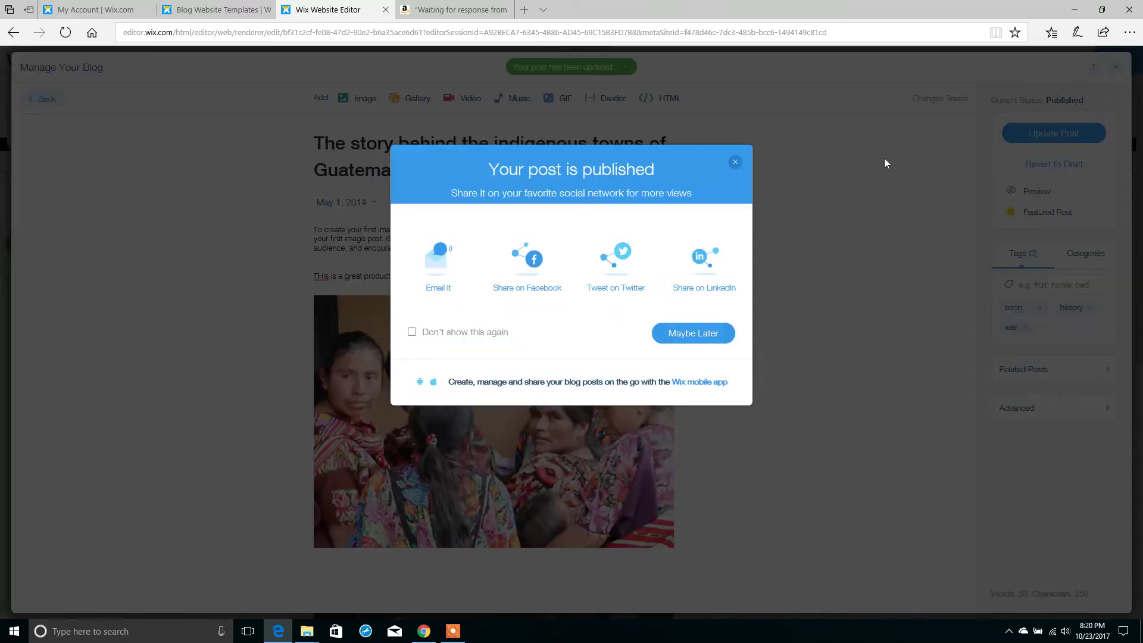
Step: Choose Maybe Later on the share prompt and close the Manage Your Blog window
click(683, 337)
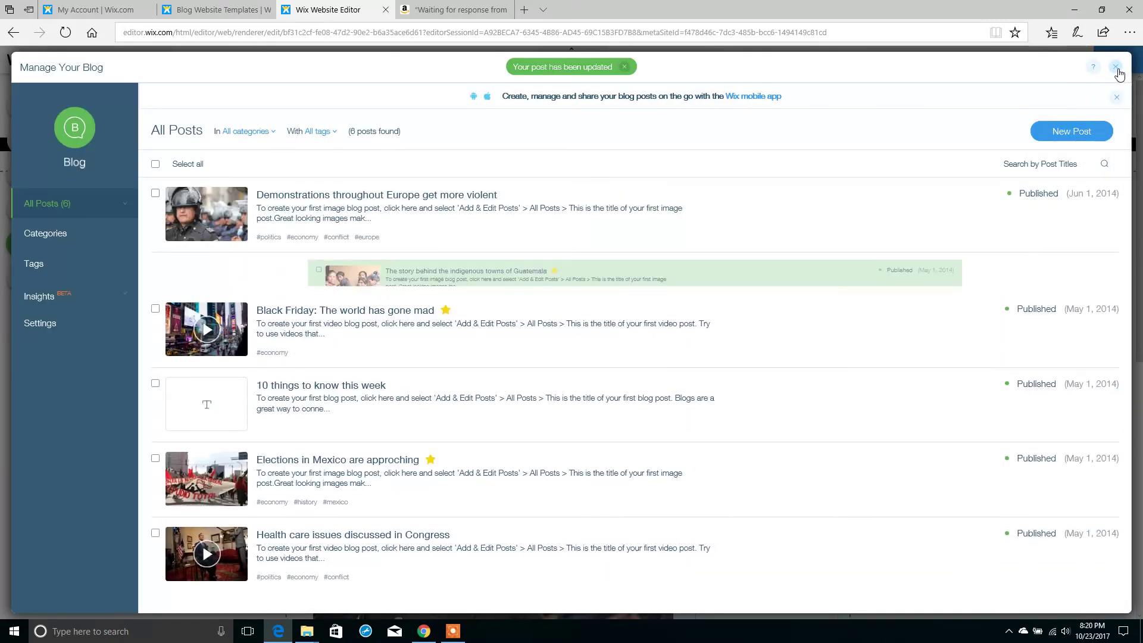
click(1117, 70)
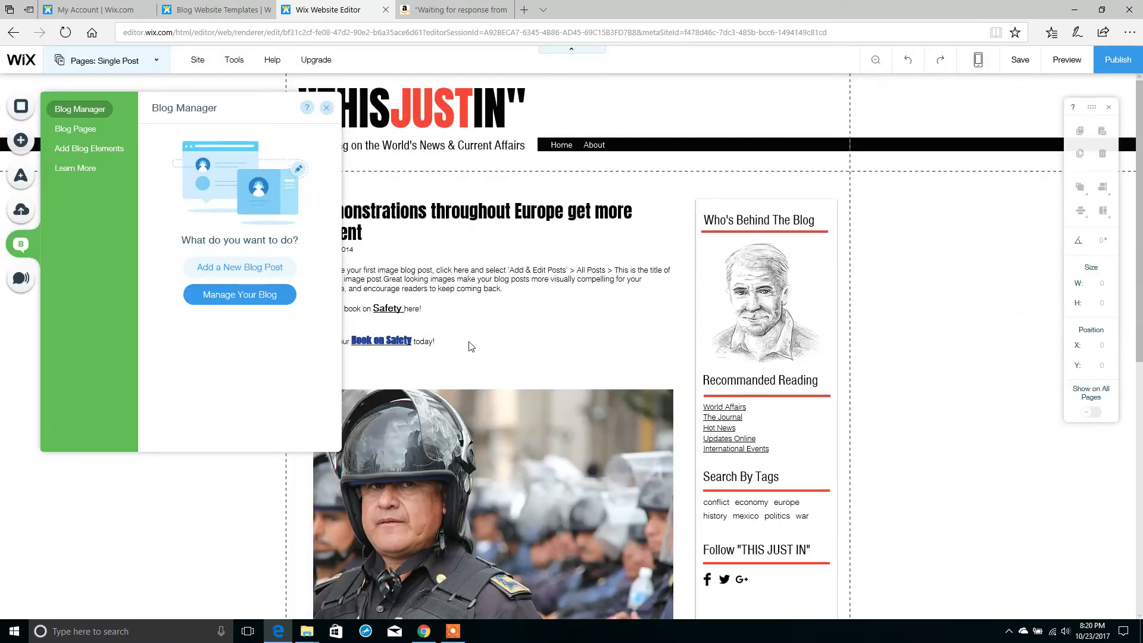
Step: Preview the site, open the Guatemala post, and scroll to the 'Buy it here!' line
click(550, 322)
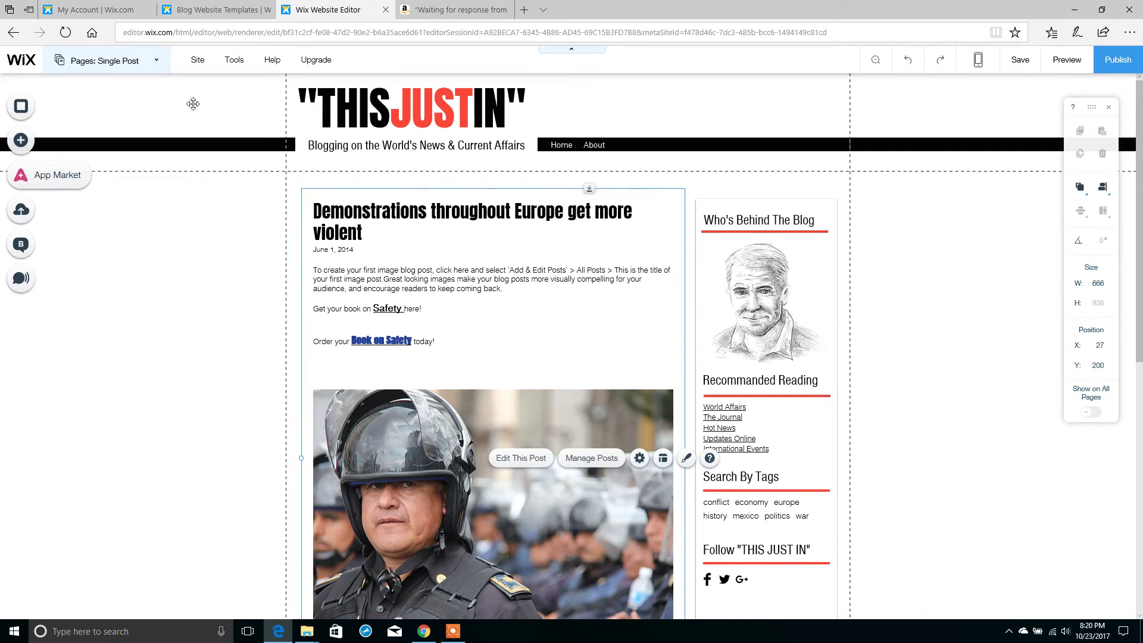
click(1083, 62)
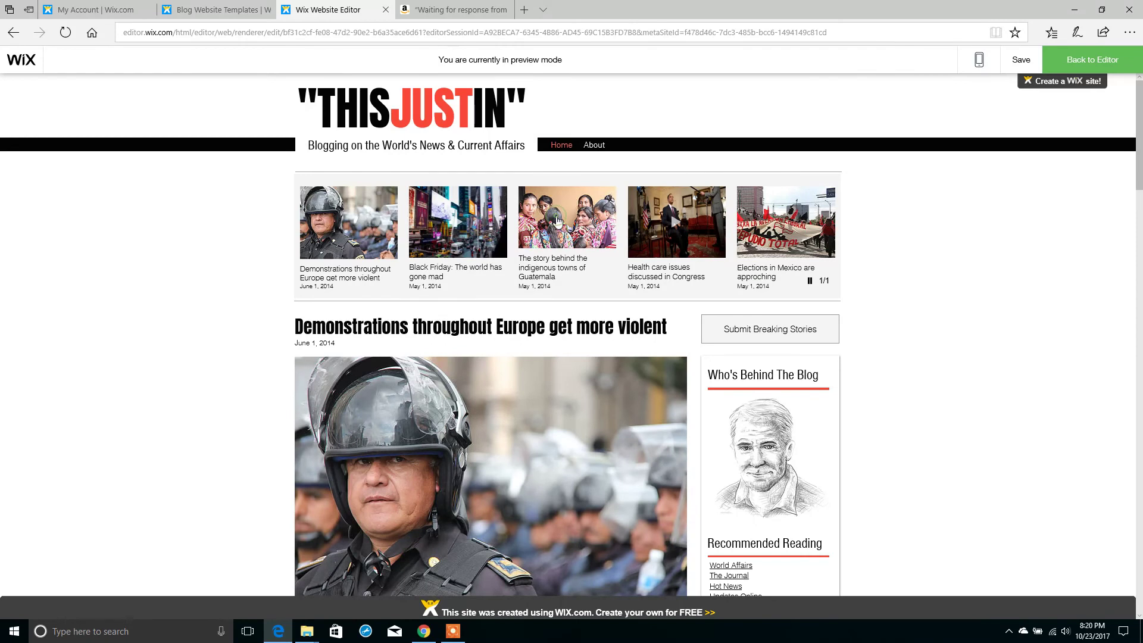
click(565, 274)
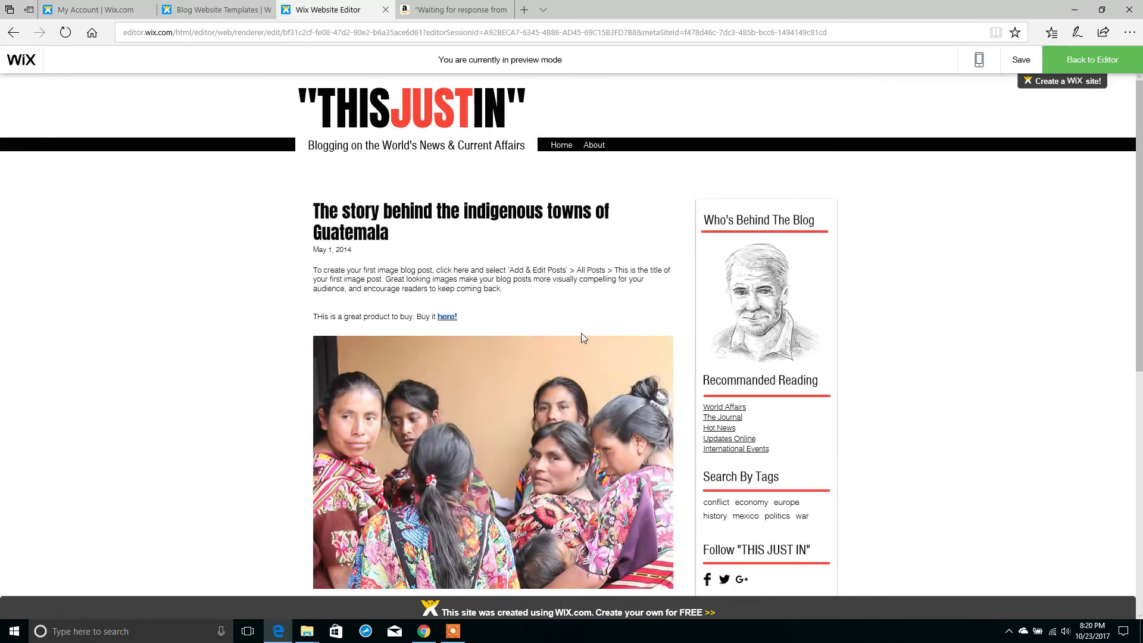
scroll(620, 340, down, 1)
Step: Follow the 'here!' link to open the 911 Operator Exam product page on Amazon
click(446, 236)
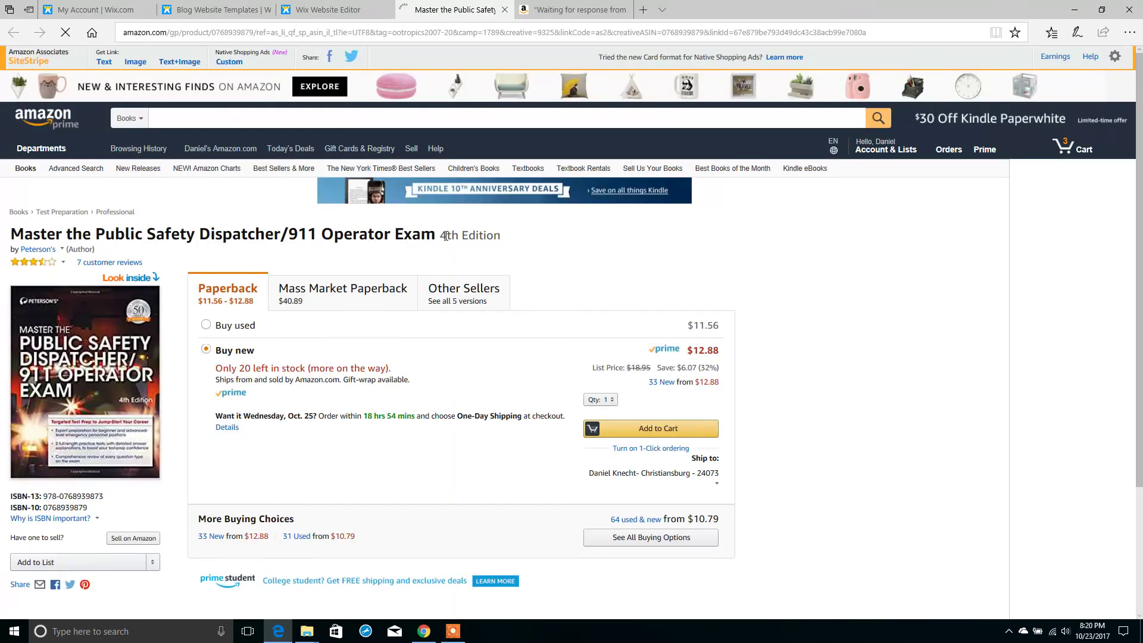